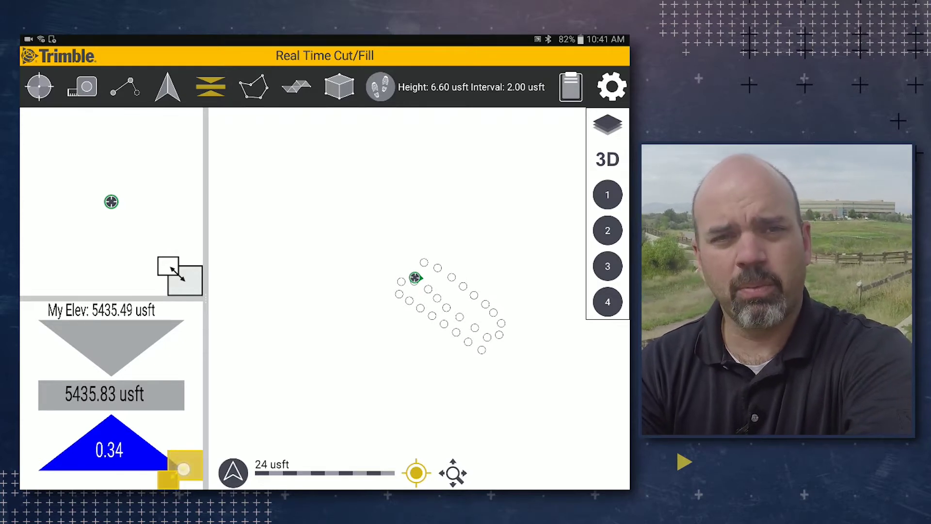
Swap the cut/fill indicator into the main view and bring up Settings.
{"action": "left_click", "coordinate": [185, 466]}
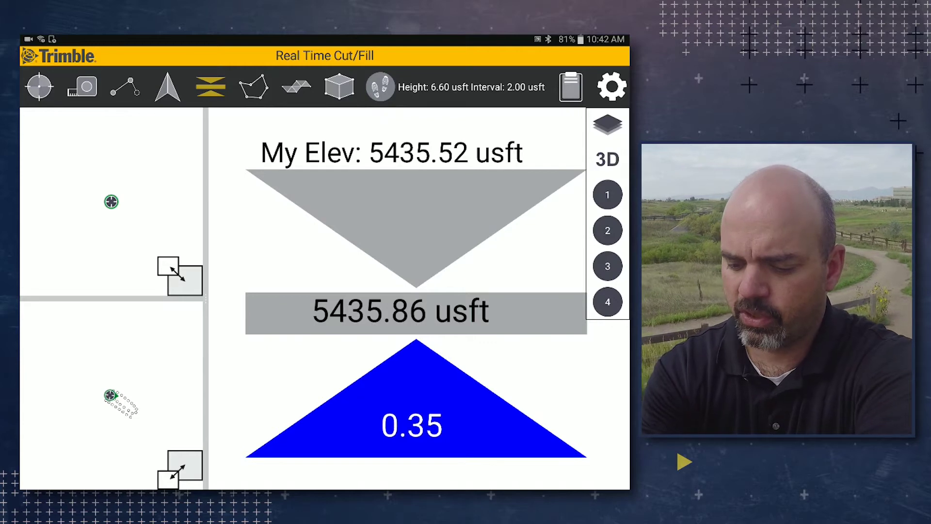
{"action": "left_click", "coordinate": [612, 87]}
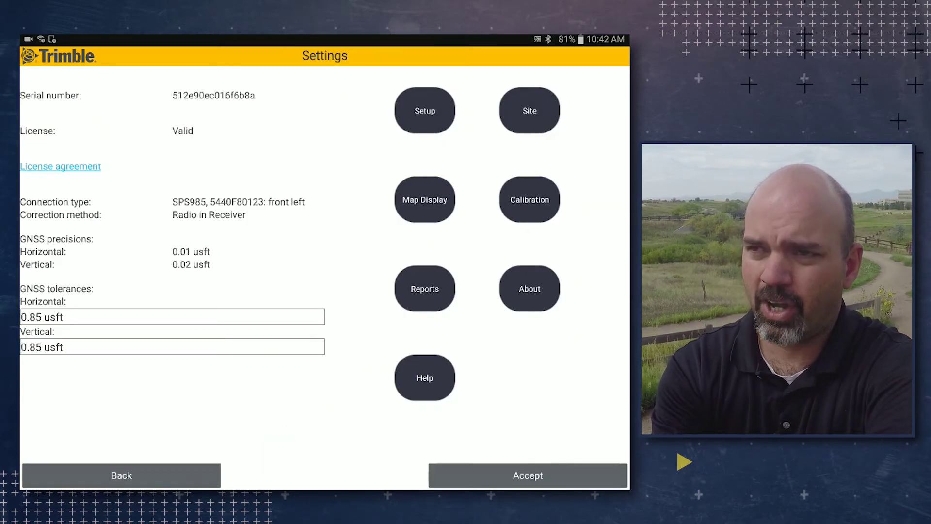
Go to Setup's Lightbar Configuration and select the 0.30 usft Above tolerance.
{"action": "left_click", "coordinate": [423, 110]}
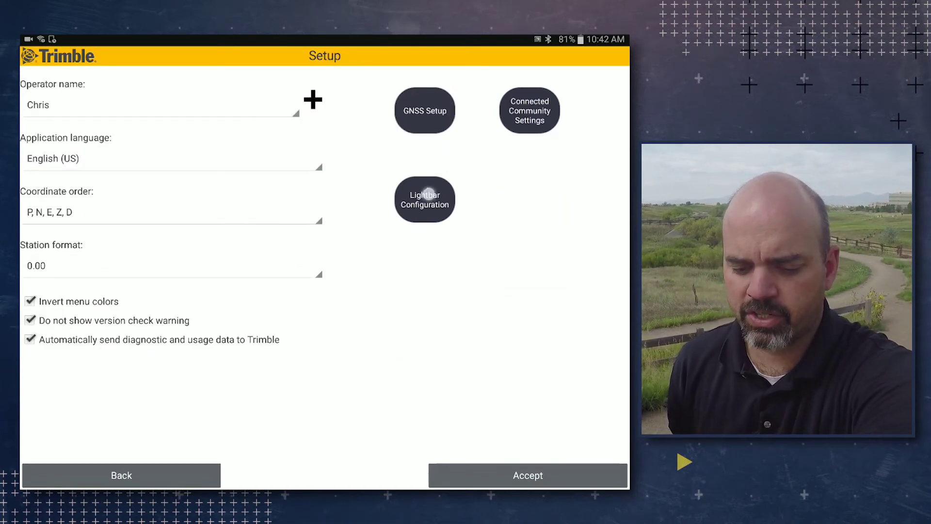
{"action": "left_click", "coordinate": [425, 200]}
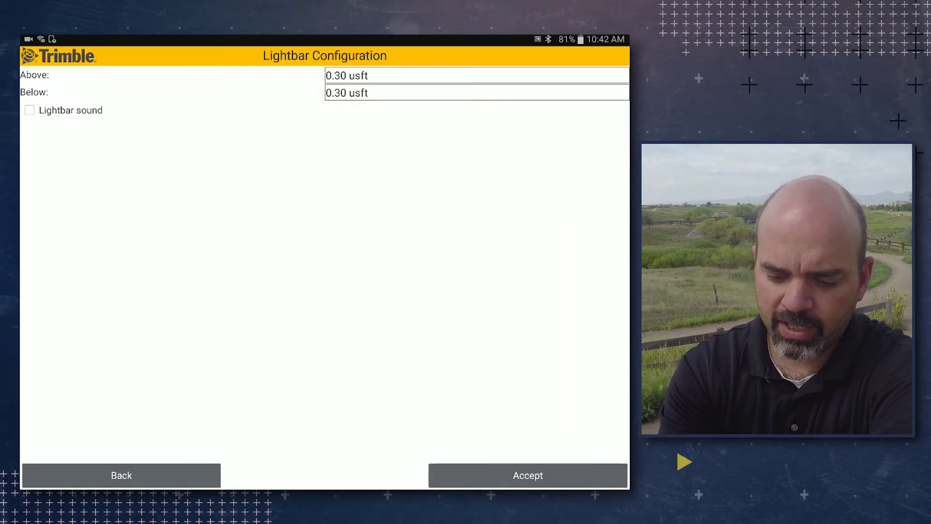
{"action": "left_click", "coordinate": [347, 75]}
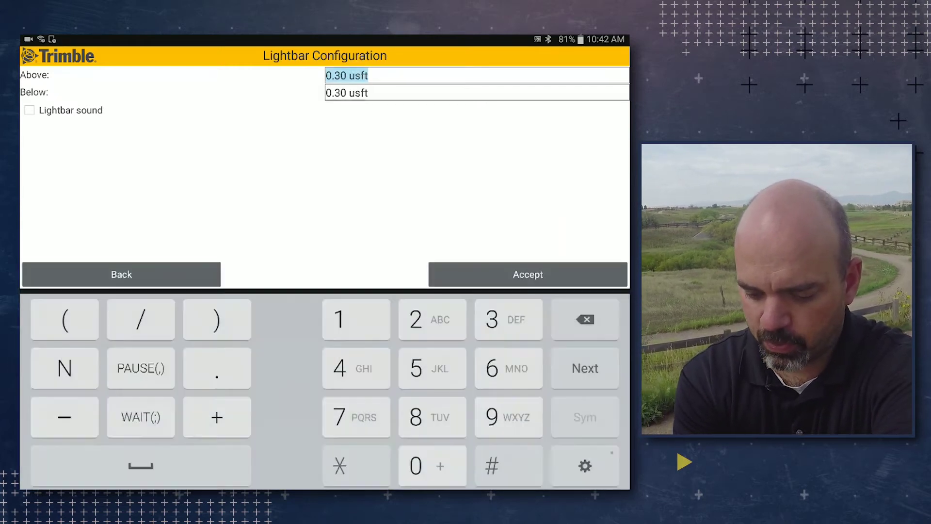
Enter 0.5 usft for both the Above and Below lightbar limits and accept.
{"action": "left_click", "coordinate": [217, 367]}
{"action": "type", "text": ".5"}
{"action": "left_click", "coordinate": [432, 368]}
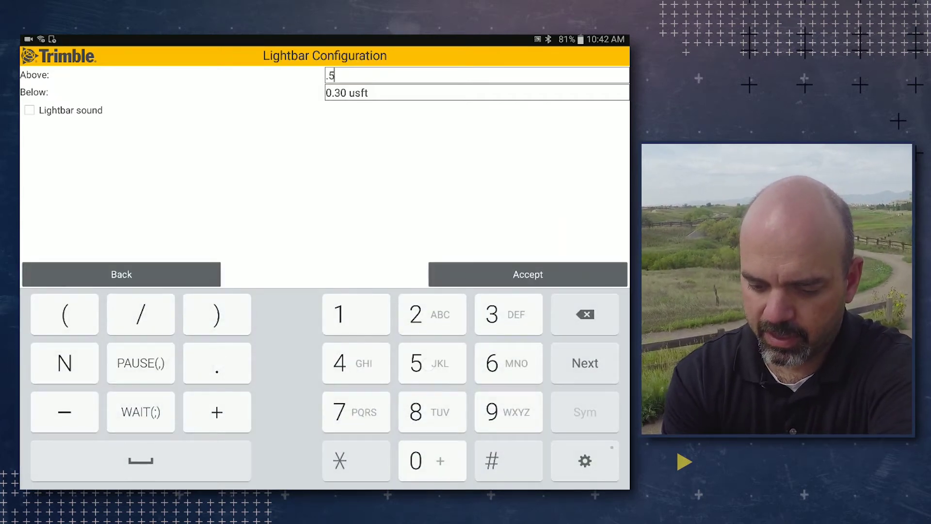
{"action": "left_click", "coordinate": [477, 93]}
{"action": "left_click", "coordinate": [218, 363]}
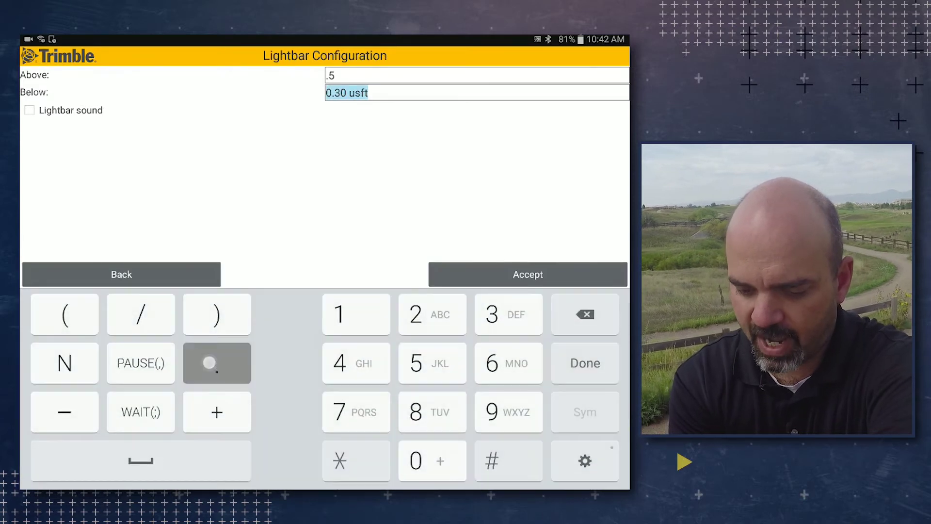
{"action": "type", "text": ".5"}
{"action": "left_click", "coordinate": [432, 363]}
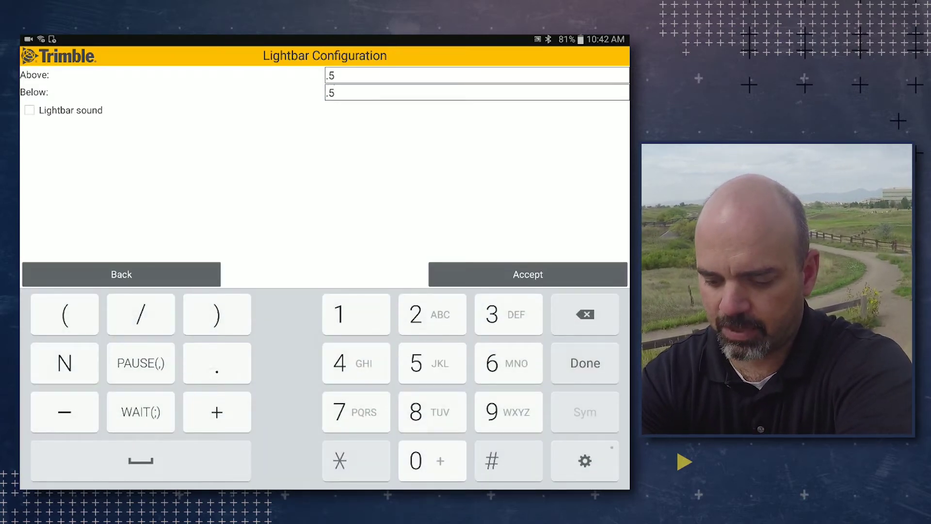
{"action": "left_click", "coordinate": [527, 274]}
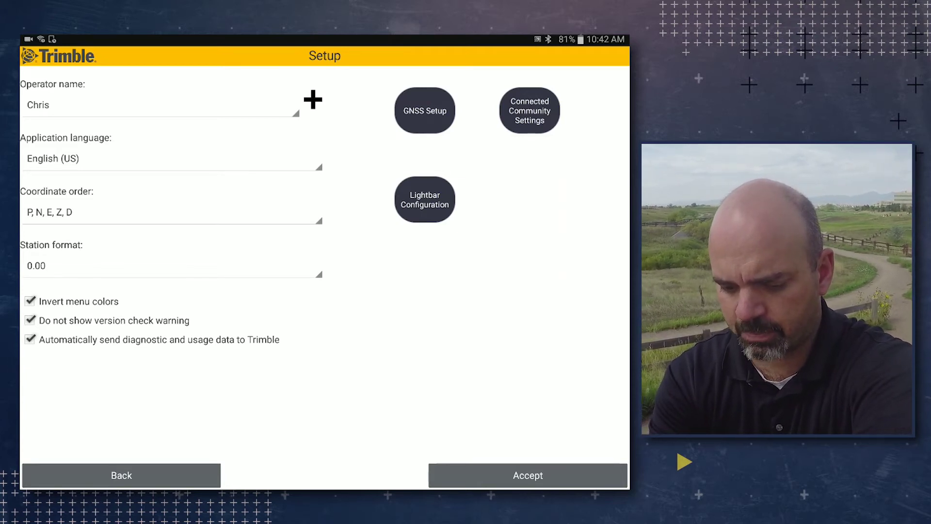
Accept the Setup and Settings screens to apply the 0.50 usft limits.
{"action": "left_click", "coordinate": [543, 475]}
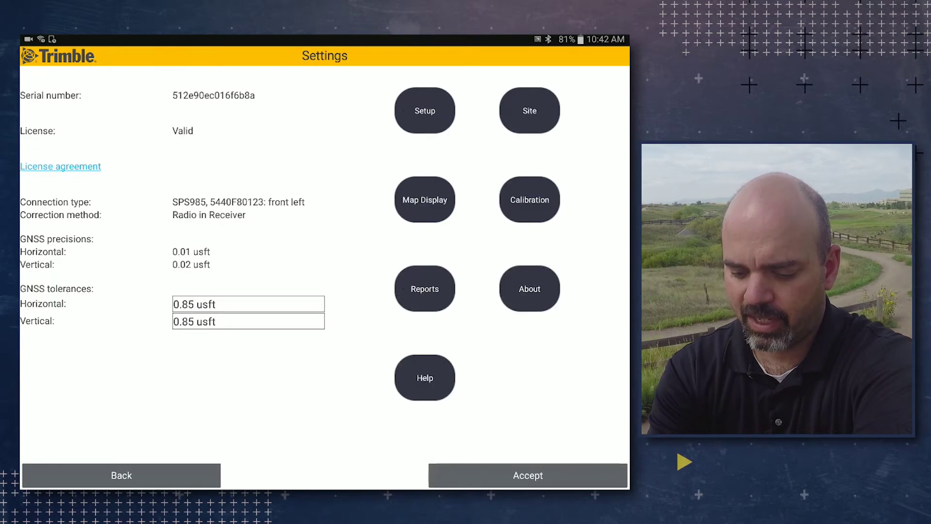
{"action": "left_click", "coordinate": [527, 476]}
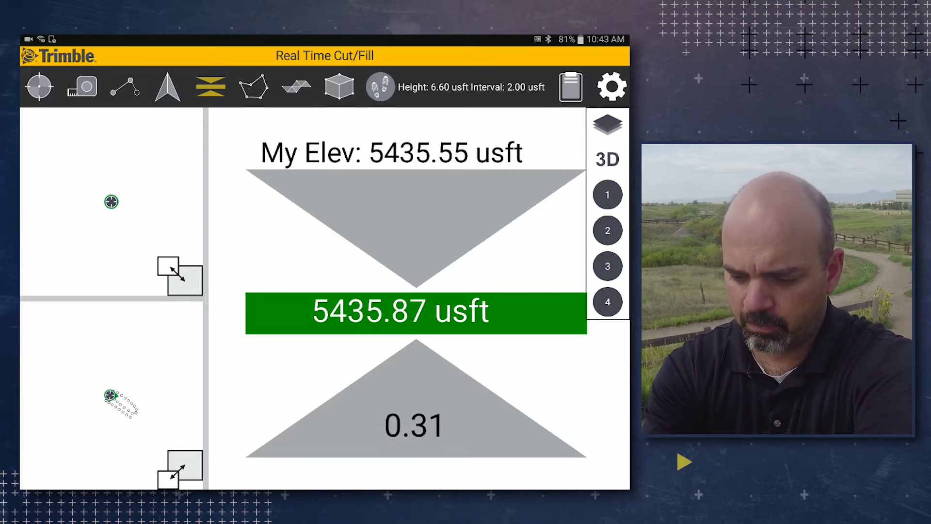
Return to Settings > Setup > Lightbar Configuration, now showing 0.50 usft limits.
{"action": "left_click", "coordinate": [611, 87]}
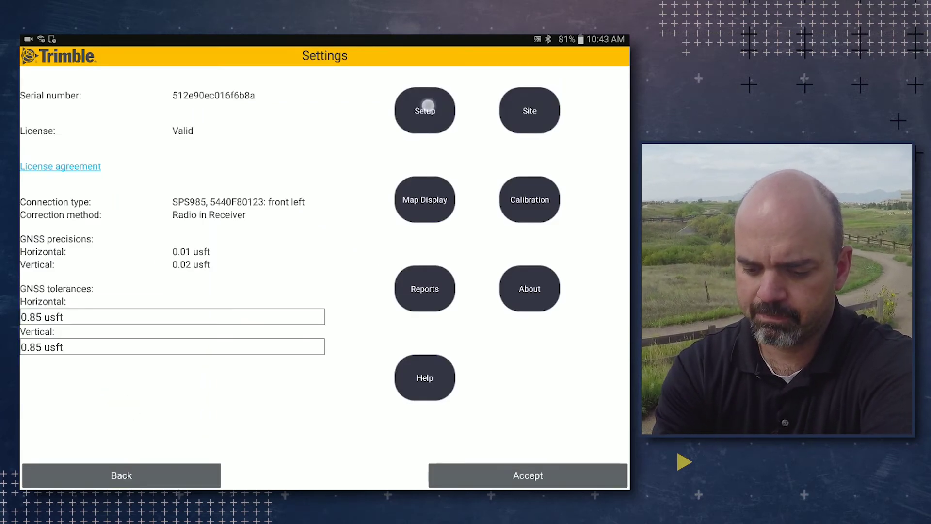
{"action": "left_click", "coordinate": [425, 106]}
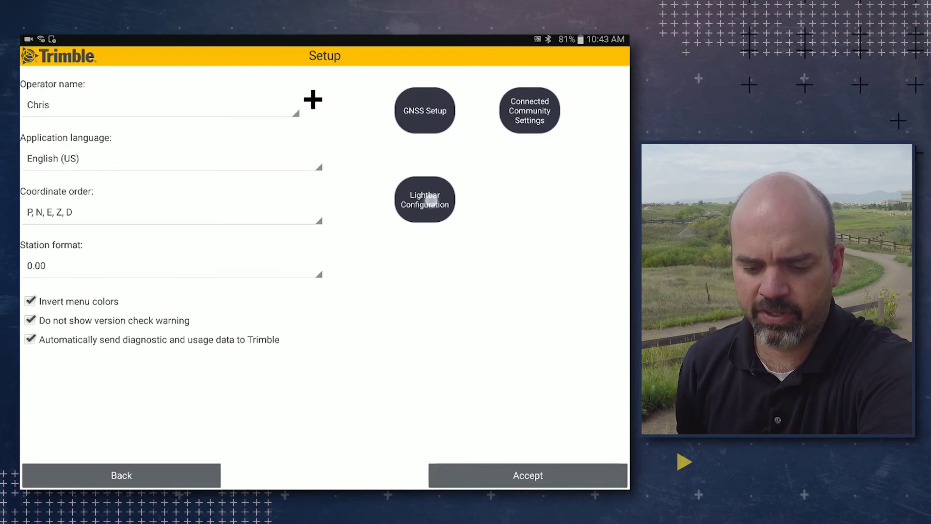
{"action": "left_click", "coordinate": [424, 200]}
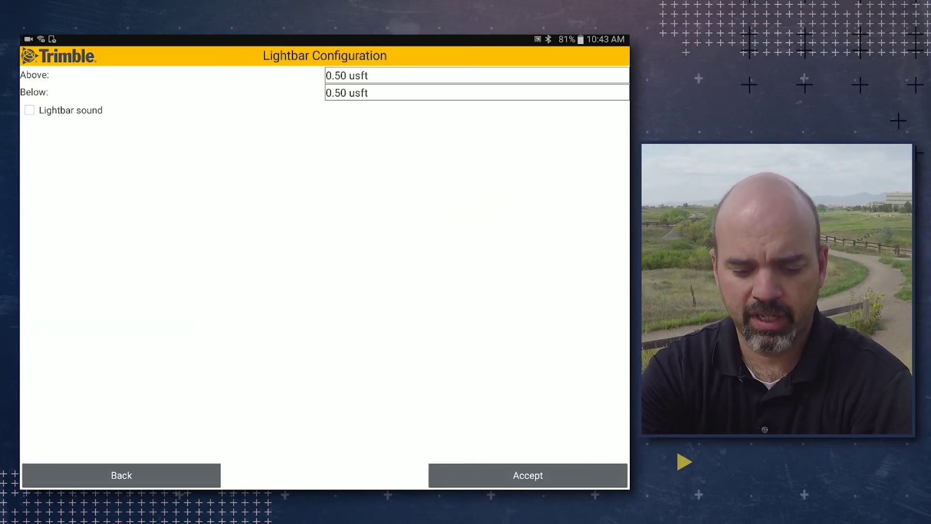
Enable Lightbar sound and accept it on the Lightbar and Setup screens.
{"action": "left_click", "coordinate": [30, 110]}
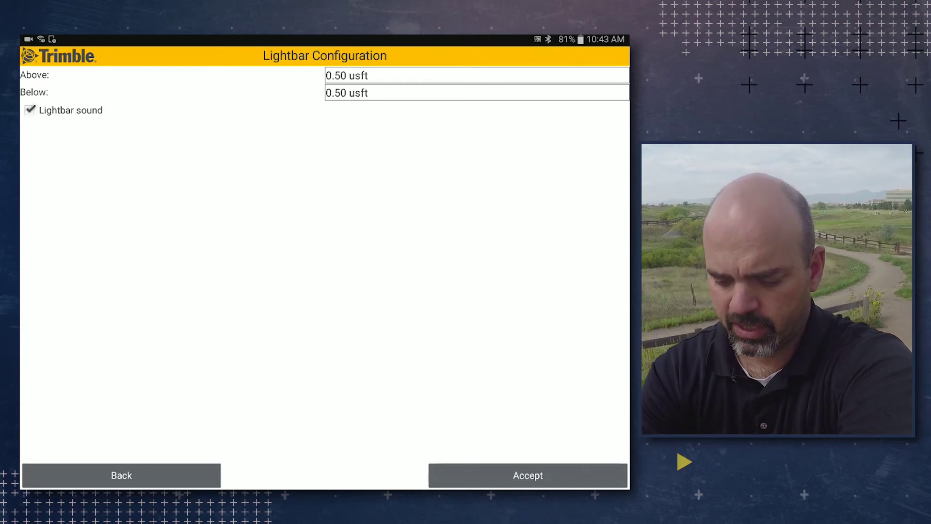
{"action": "left_click", "coordinate": [550, 475]}
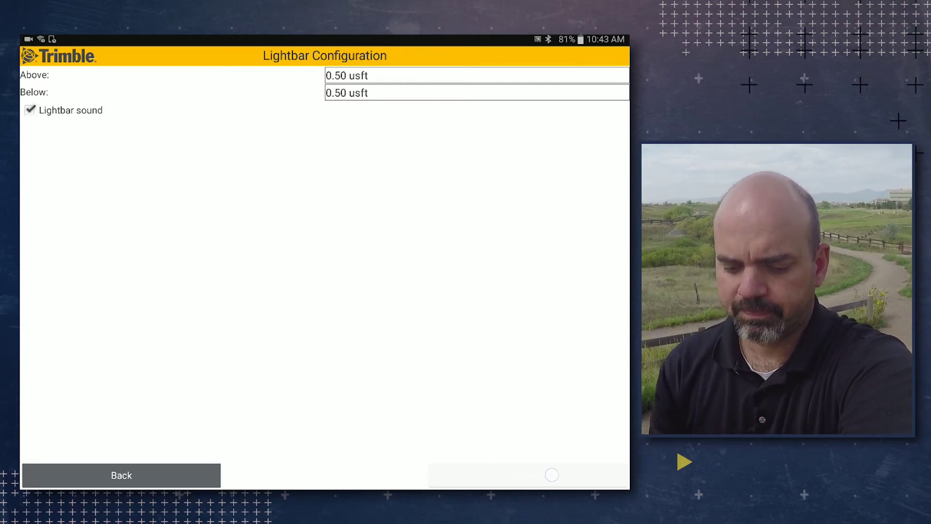
{"action": "left_click", "coordinate": [541, 475]}
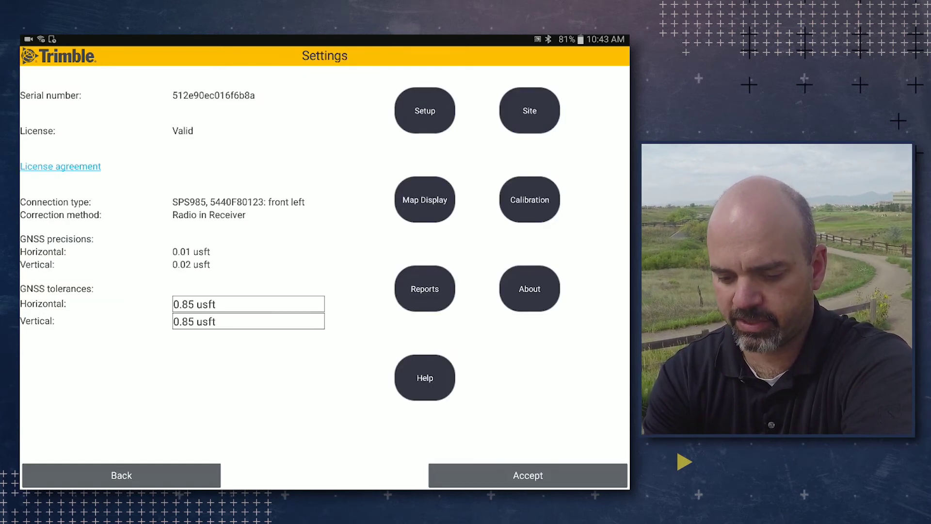
Accept Settings so the receiver updates with lightbar sound enabled.
{"action": "left_click", "coordinate": [528, 475]}
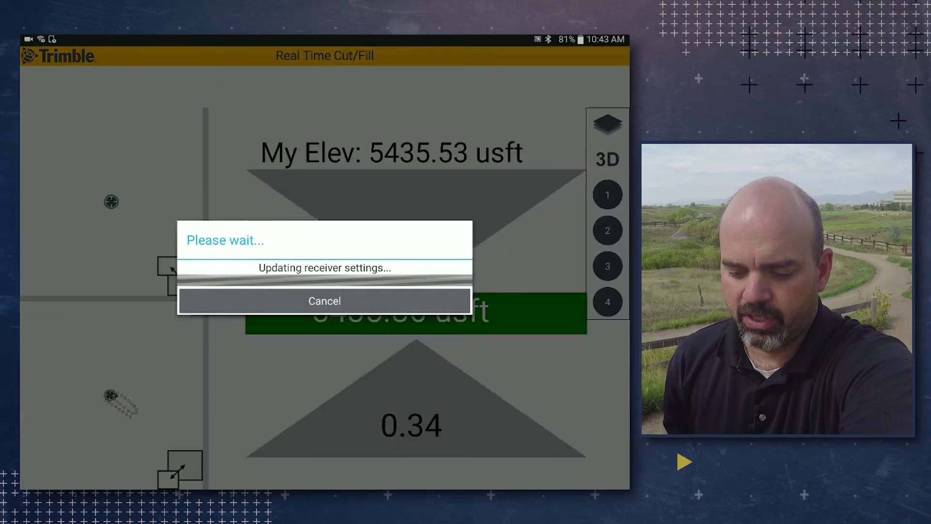